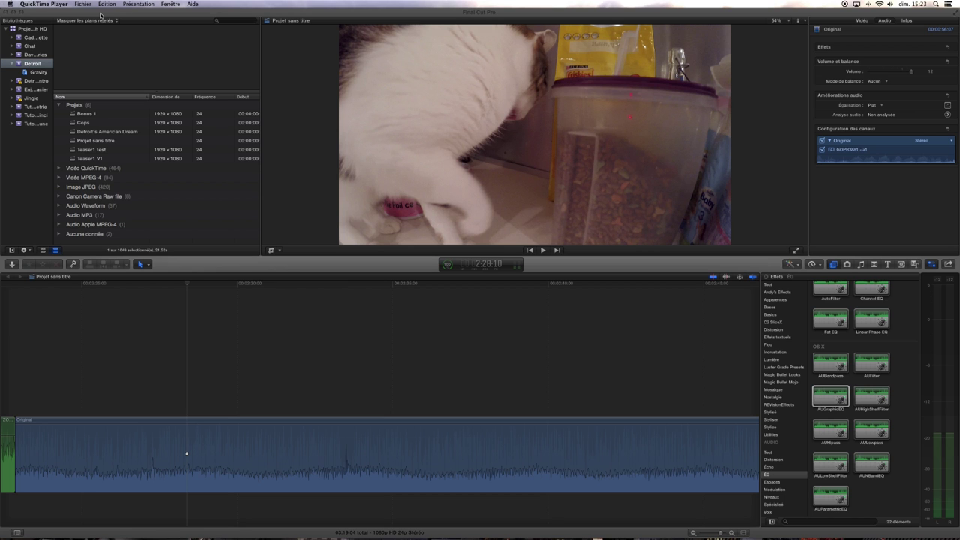
Play the clip to hear the original audio, then return the playhead to the start
left_click(33, 368)
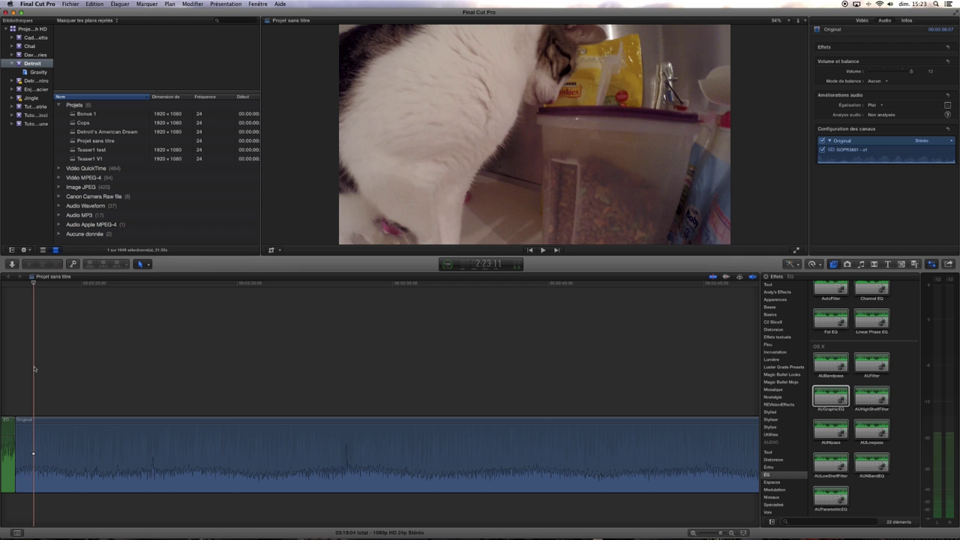
key("space")
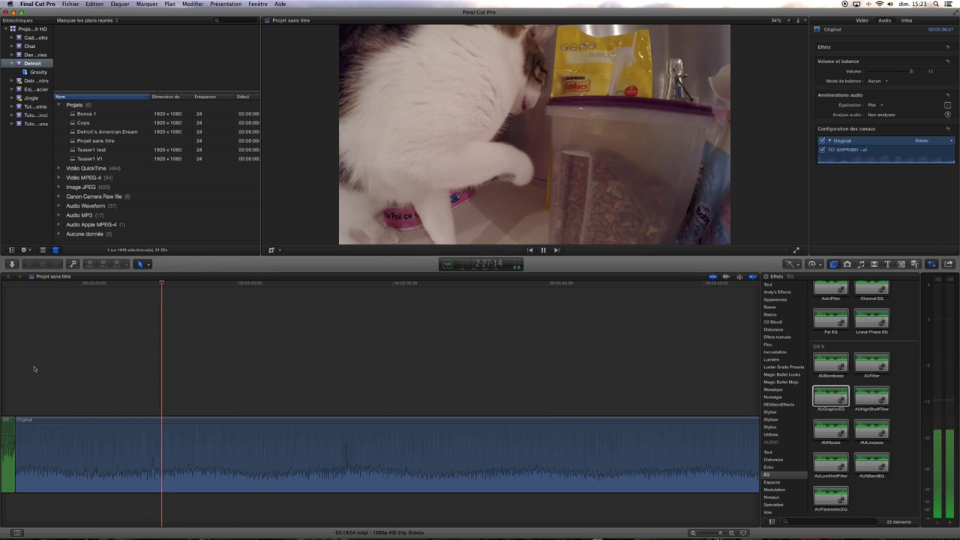
key("space")
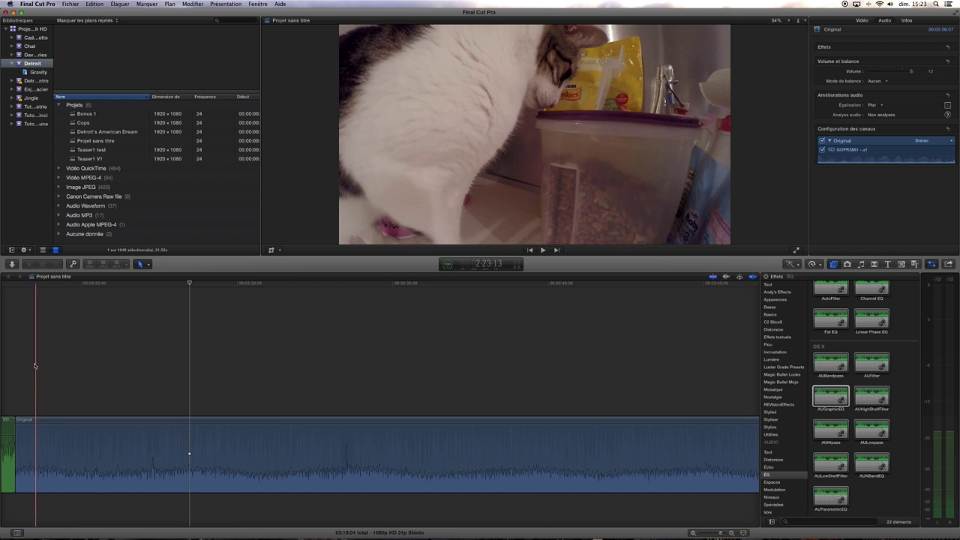
left_click(33, 365)
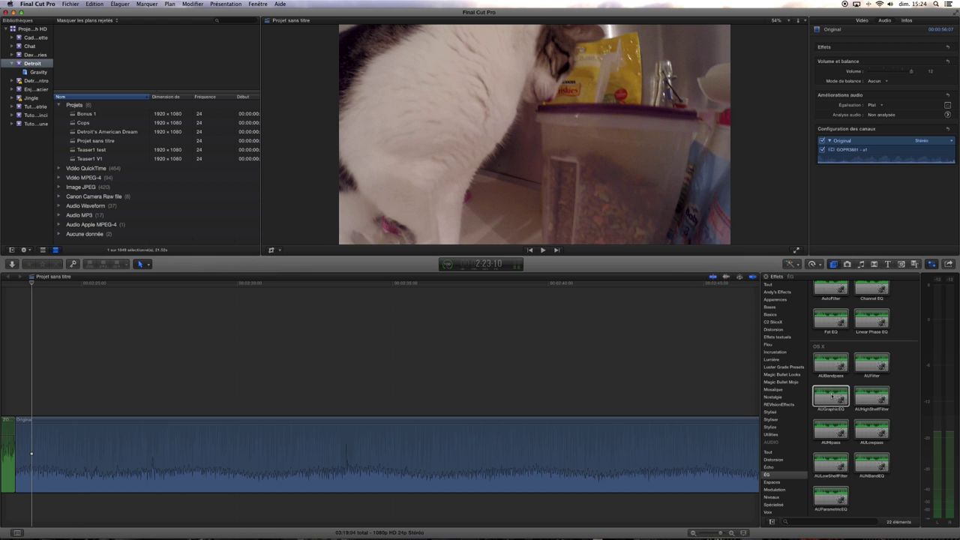
Apply AUGraphicEQ to the audio clip and open its equalizer set to 10 bands
left_click_drag(830, 395, 442, 444)
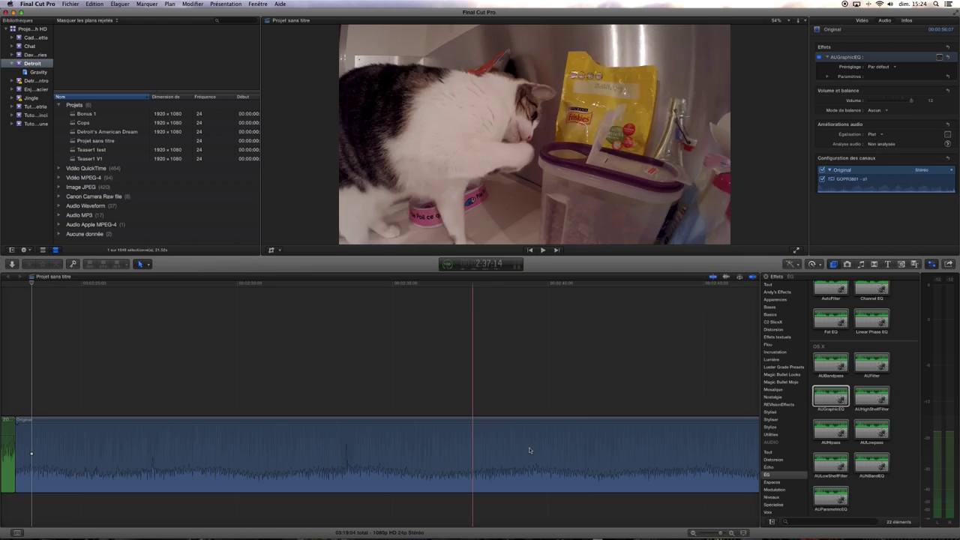
left_click(938, 57)
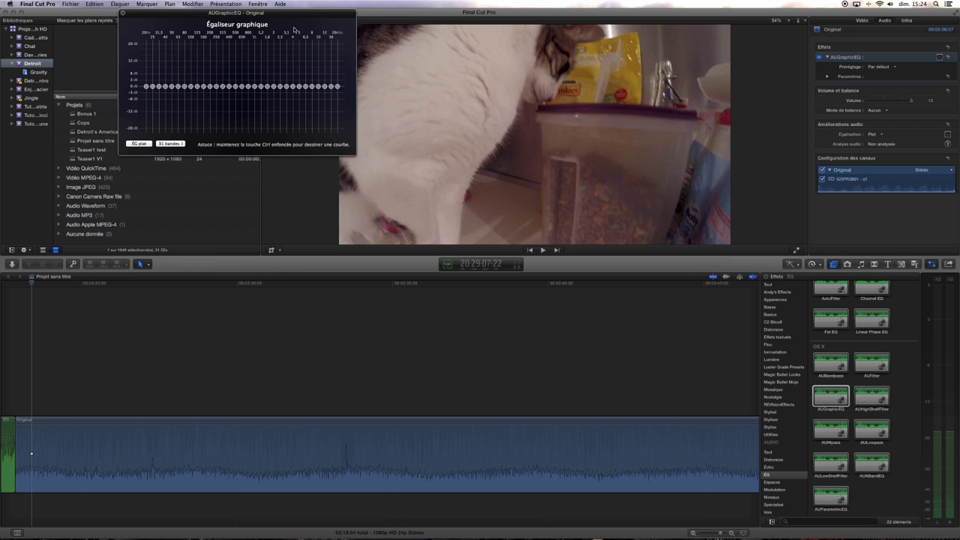
left_click_drag(293, 17, 479, 163)
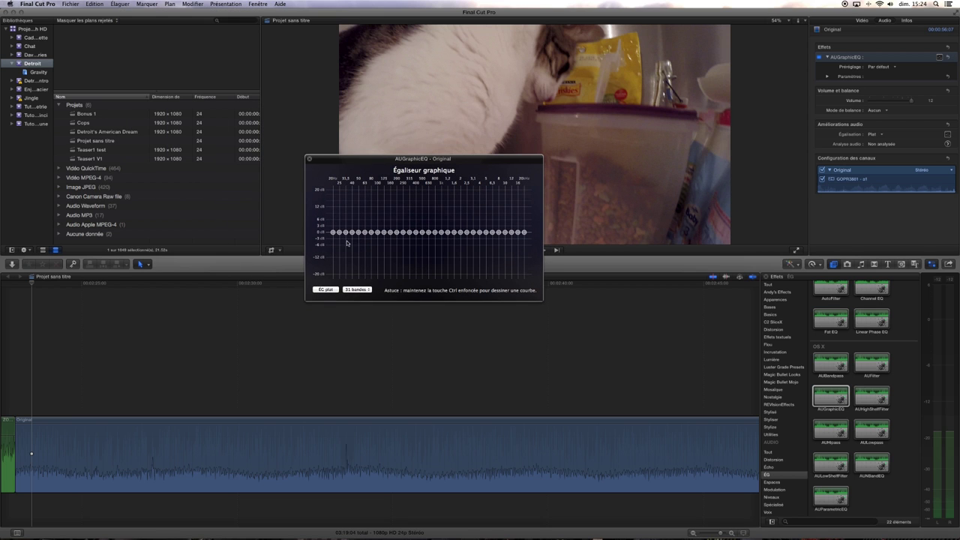
left_click(360, 292)
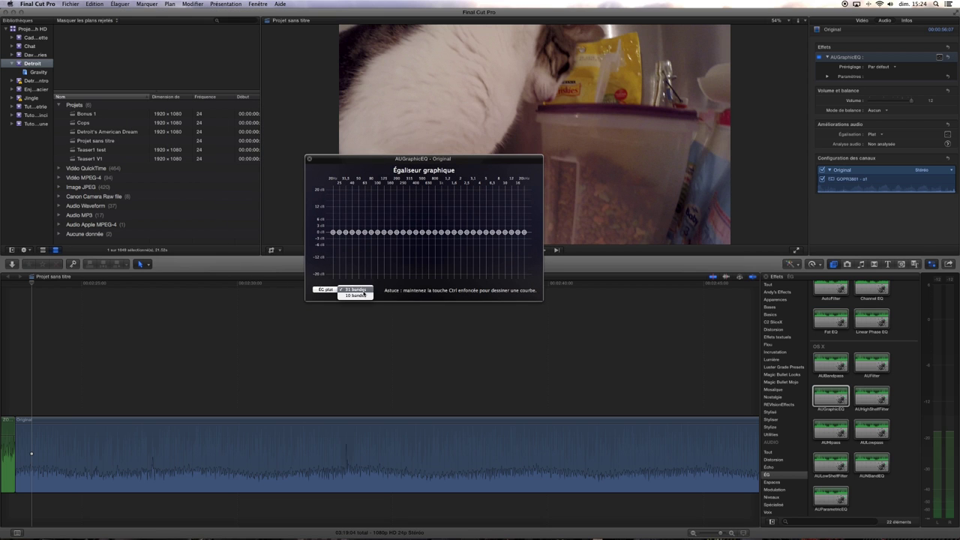
left_click(355, 297)
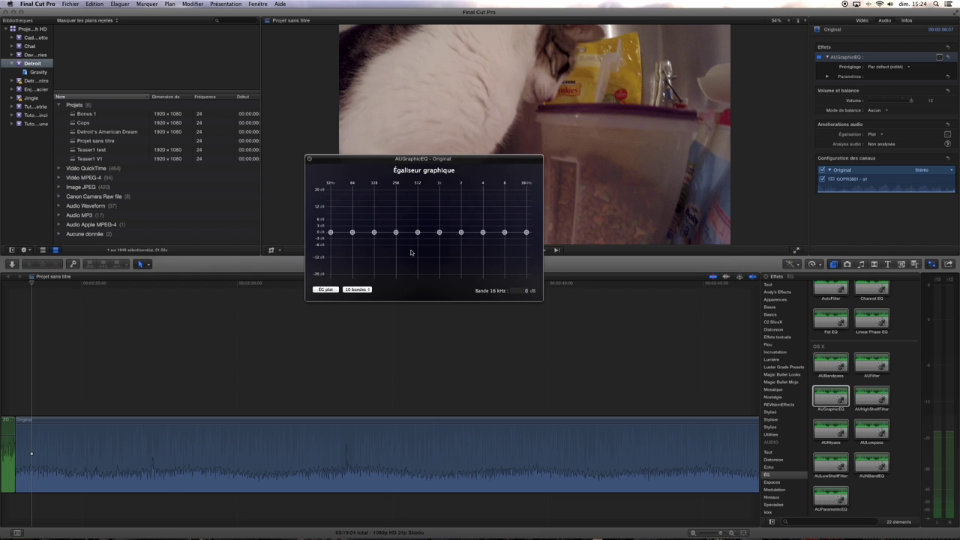
Cut the bass: 32 Hz to -20 dB, 64 Hz well down, 128 Hz near -11.5 dB; then preview
left_click_drag(331, 232, 330, 274)
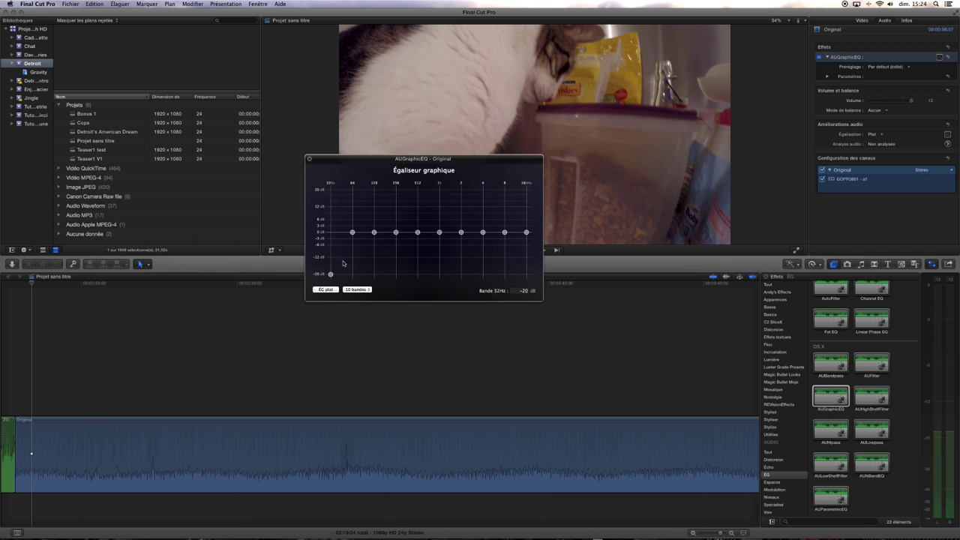
mouse_move(352, 232)
left_mouse_down()
mouse_move(352, 257)
mouse_move(373, 242)
mouse_move(351, 262)
mouse_move(373, 244)
mouse_move(353, 262)
left_mouse_up()
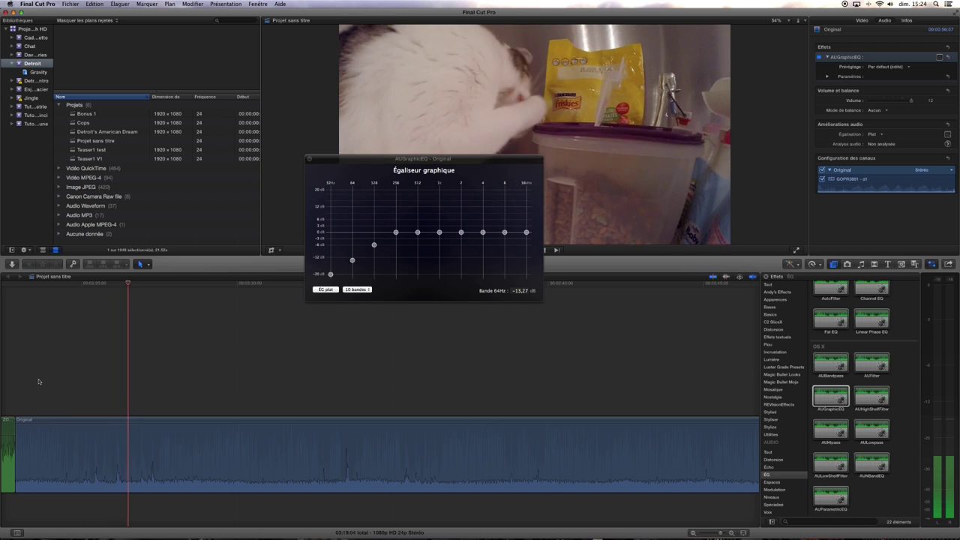
left_click(39, 381)
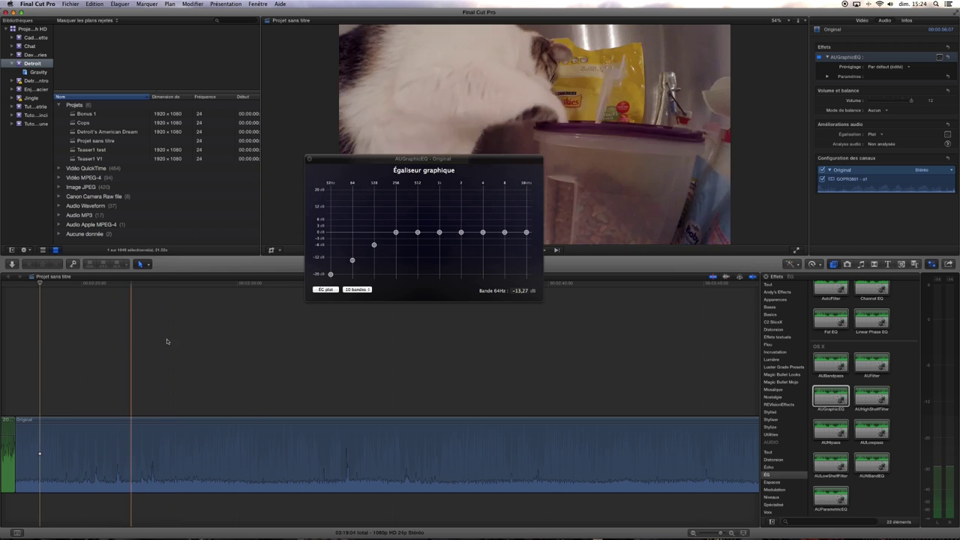
left_click_drag(354, 264, 395, 244)
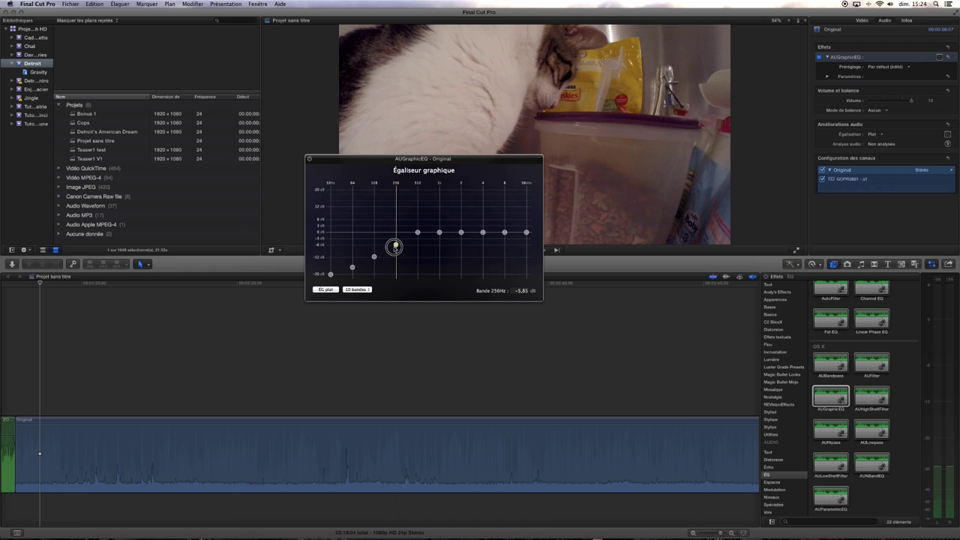
left_click(39, 370)
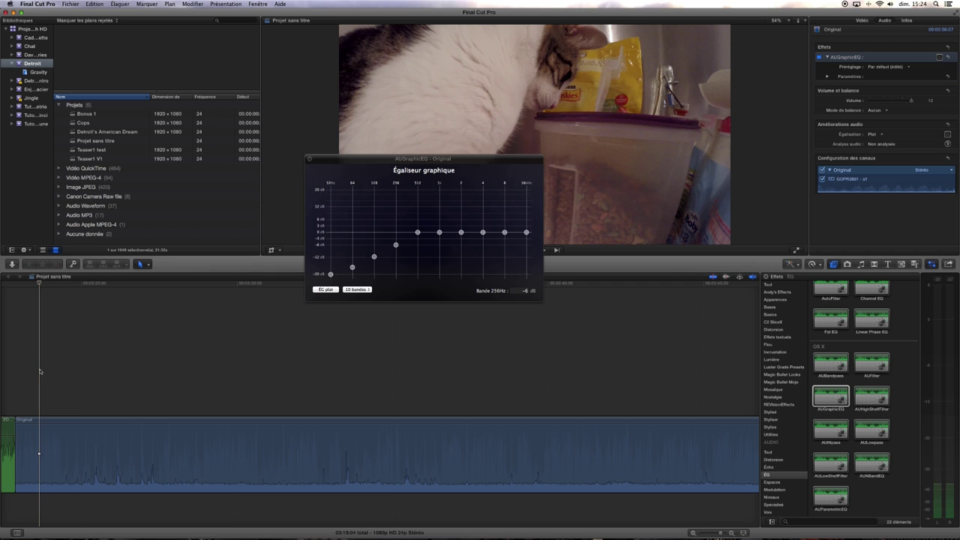
key("space")
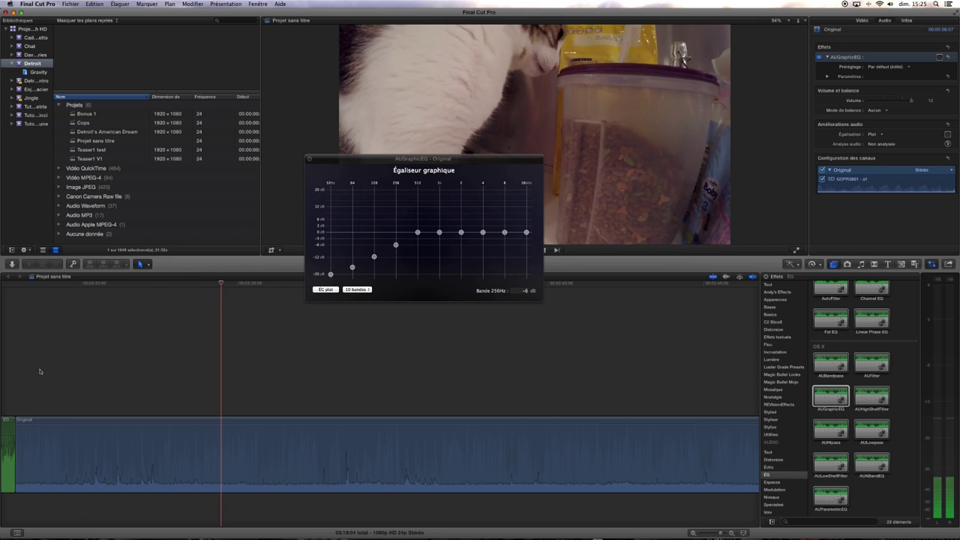
key("space")
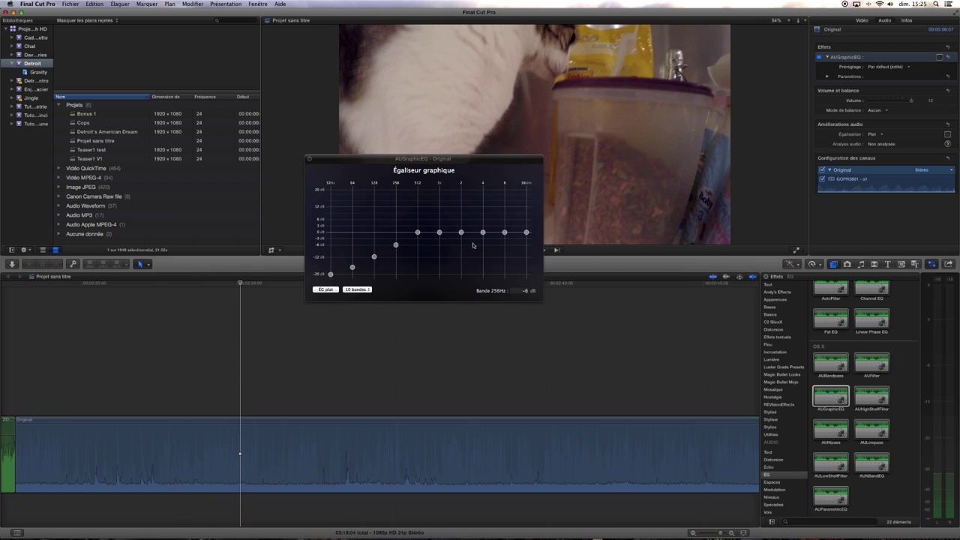
Boost 2 kHz to about 4.8 dB, 1 kHz to about 2.4 dB, nudge 8 kHz up, and preview
left_click_drag(487, 233, 460, 221)
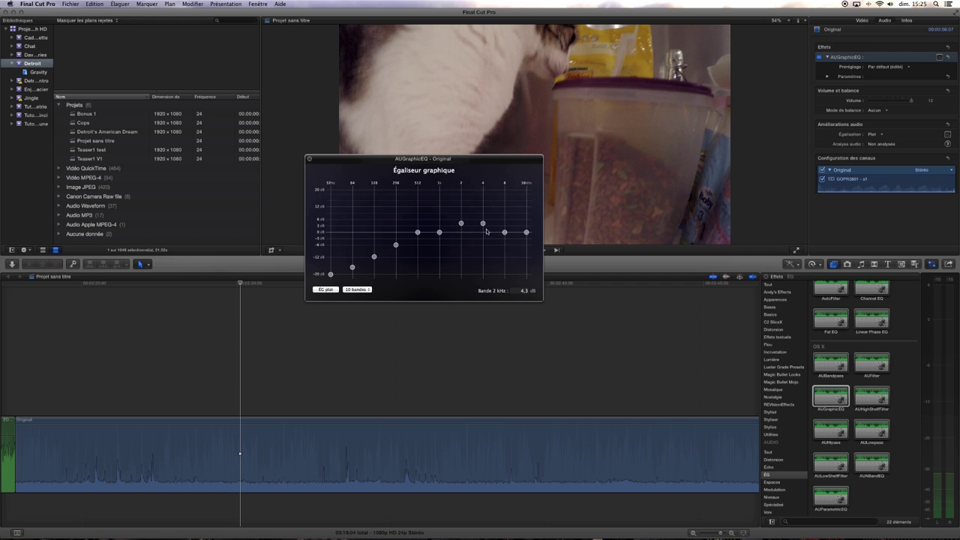
left_click(484, 225)
left_click_drag(440, 232, 439, 226)
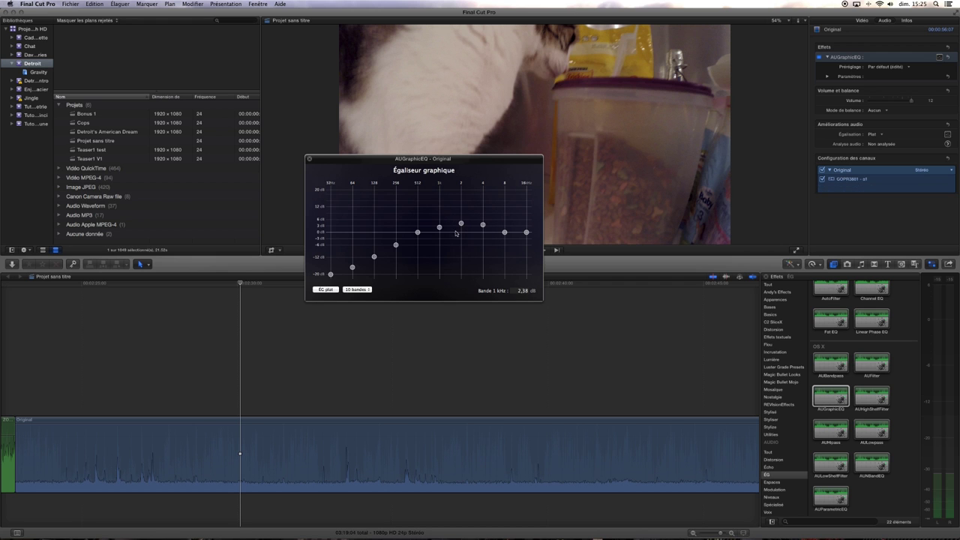
left_click_drag(504, 233, 504, 231)
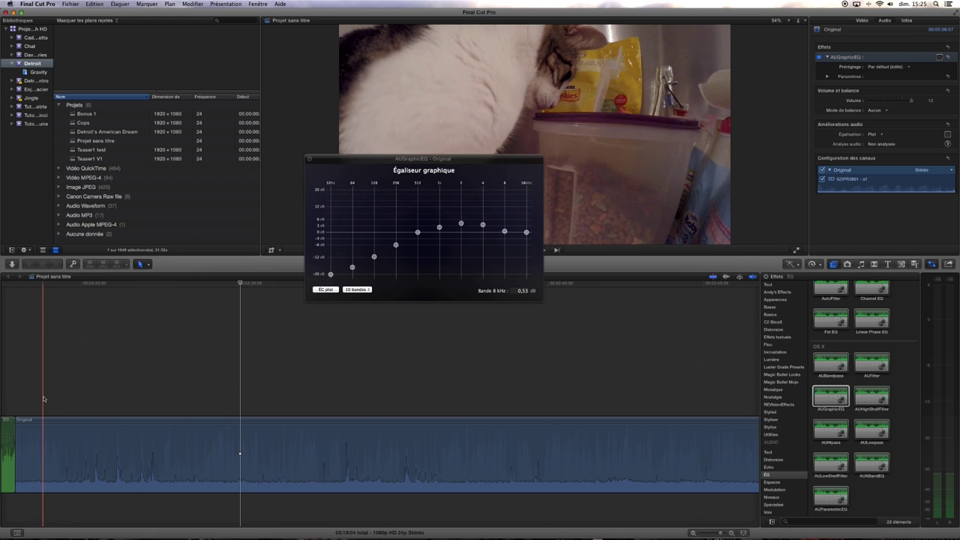
key("space")
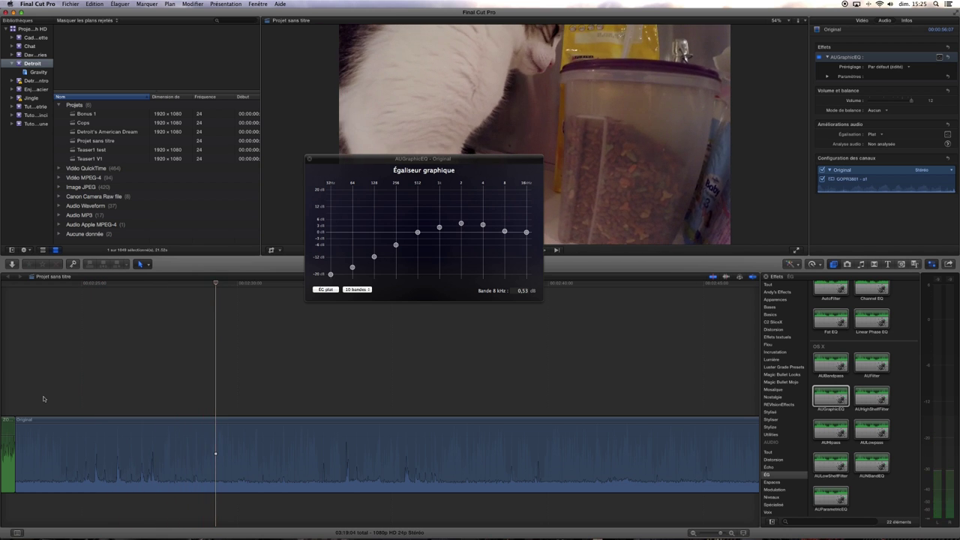
key("space")
left_click(44, 399)
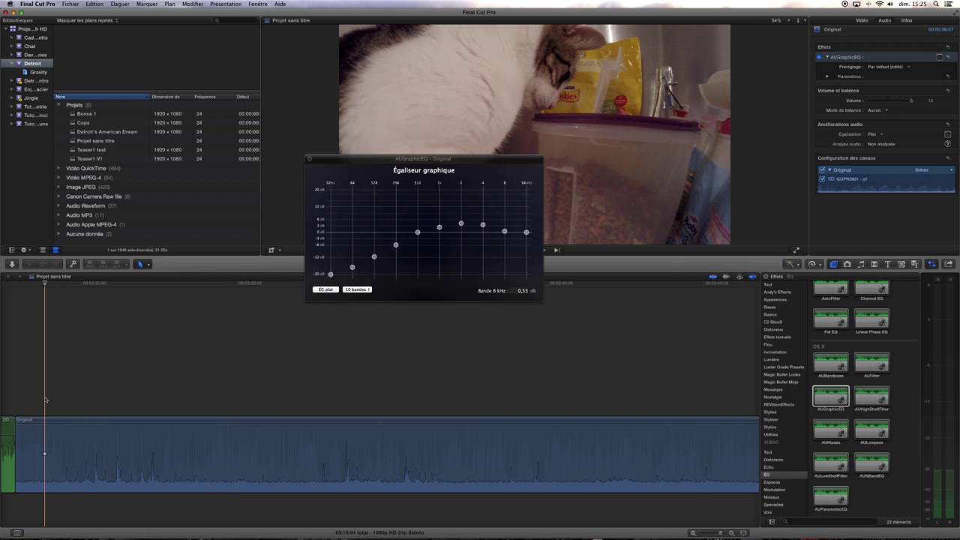
Bypass and re-enable AUGraphicEQ twice to compare the sound with and without it
left_click(819, 58)
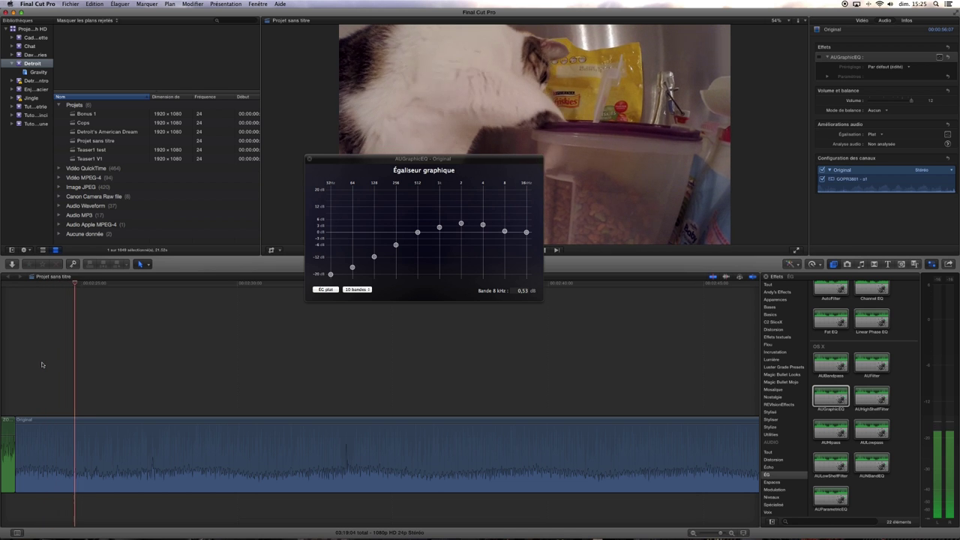
left_click(818, 58)
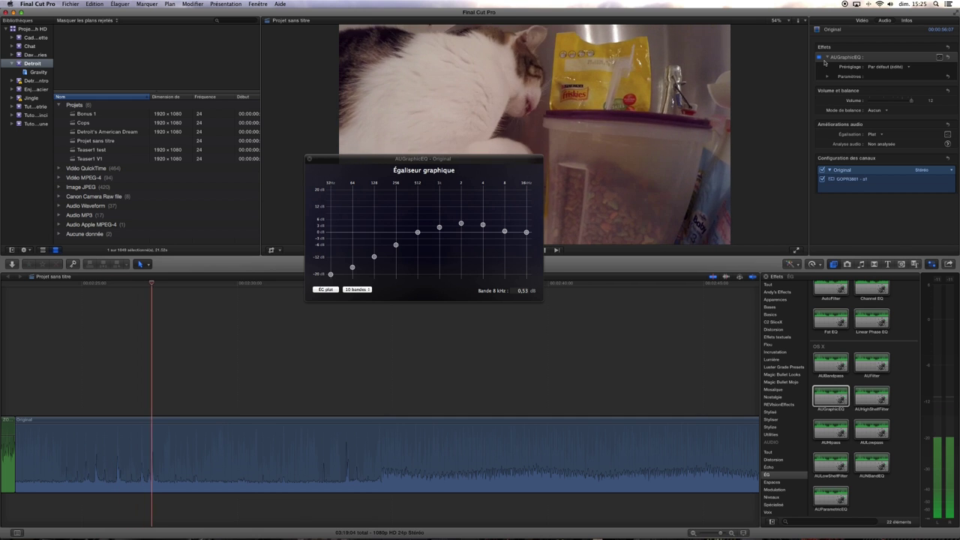
left_click(818, 57)
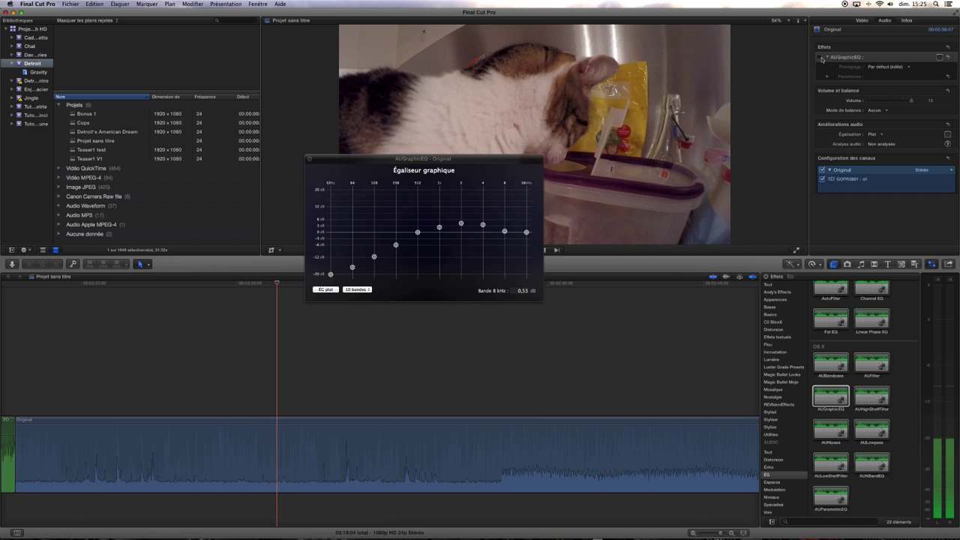
left_click(819, 57)
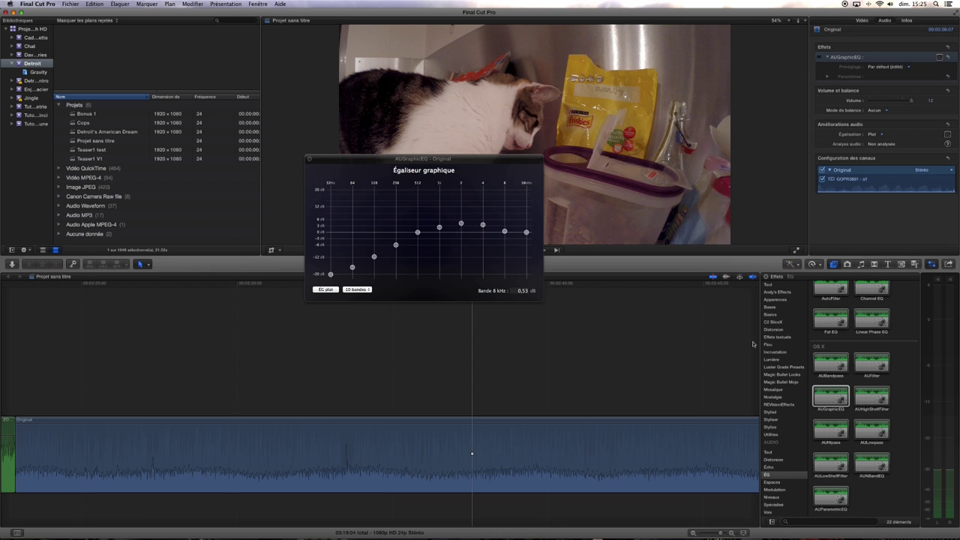
Close the graphic equalizer window and apply the Voix ou musique EQ to the clip
left_click(307, 160)
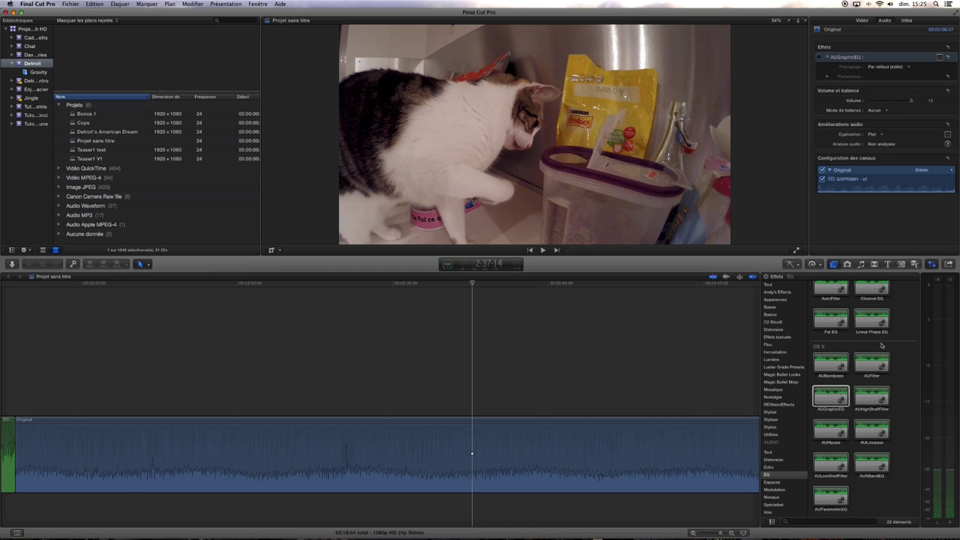
scroll(900, 350, "up", 5)
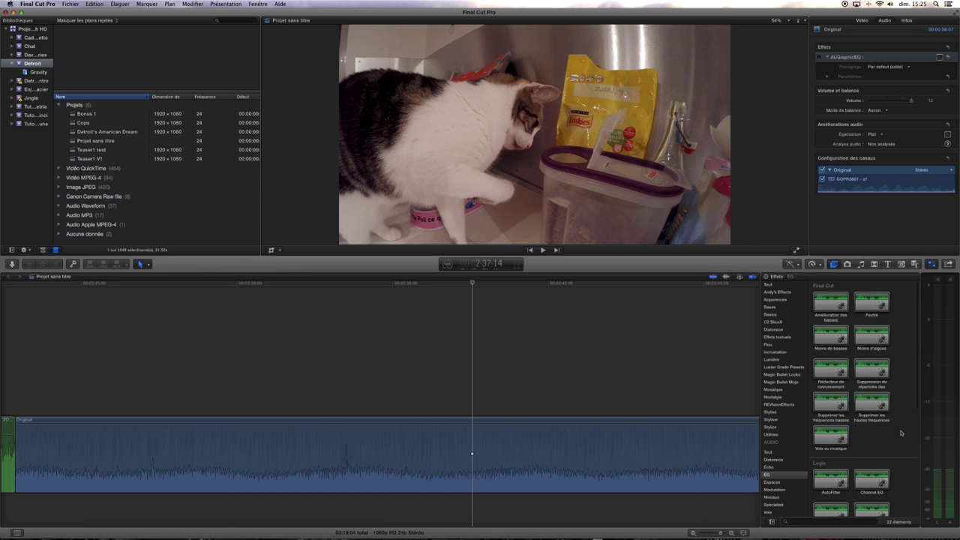
left_click_drag(830, 434, 373, 450)
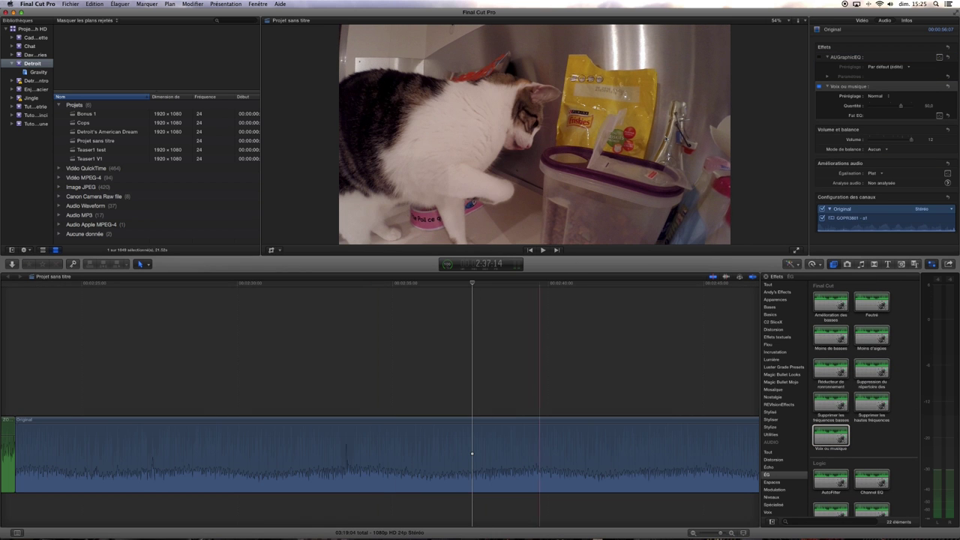
In the Fat EQ editor, reset the 2000Hz gain to 0 dB and raise 20Hz to about -1.5 dB
left_click(937, 115)
mouse_move(165, 11)
left_mouse_down()
mouse_move(426, 166)
mouse_move(362, 169)
left_mouse_up()
left_click_drag(392, 251, 441, 250)
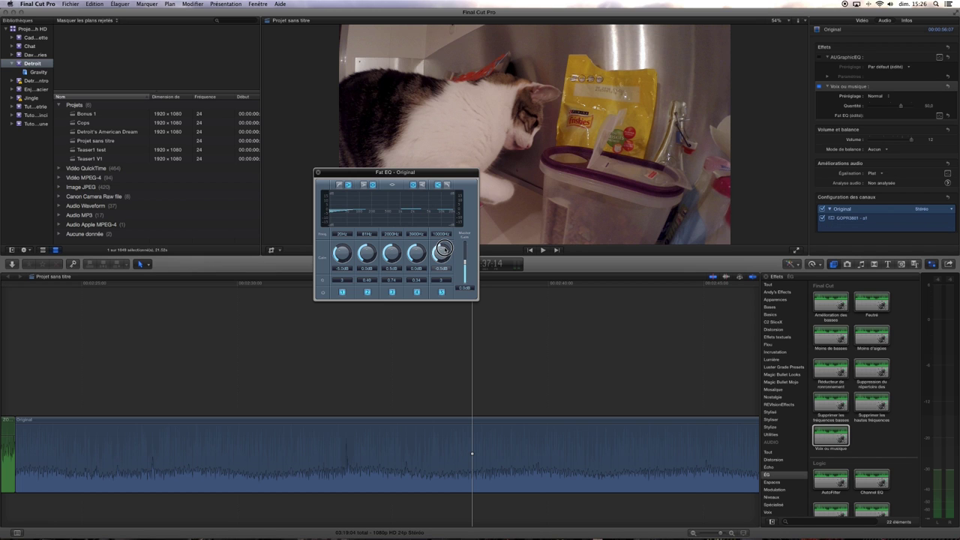
left_click_drag(341, 254, 342, 250)
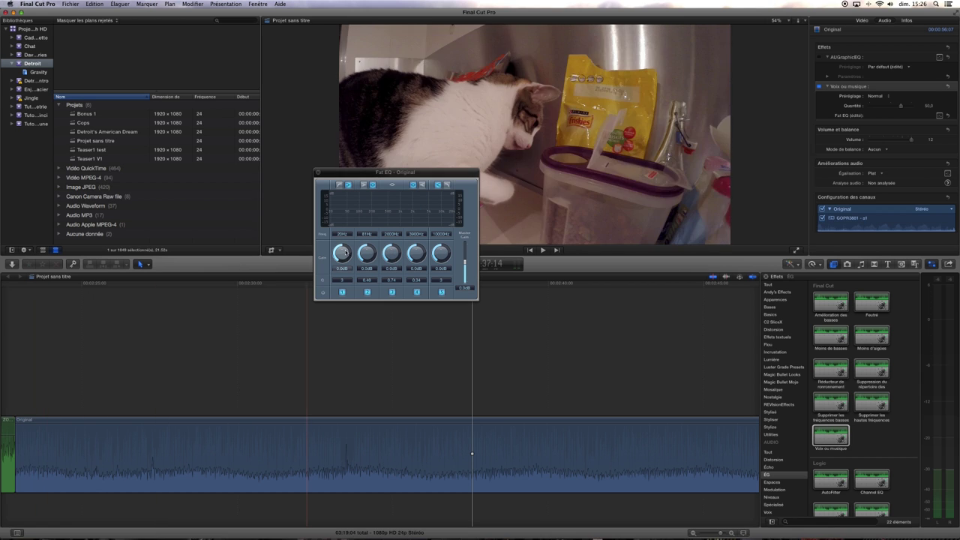
Turn on the low-cut band, raise its cut-off frequency, and play the clip to hear it
left_click(341, 186)
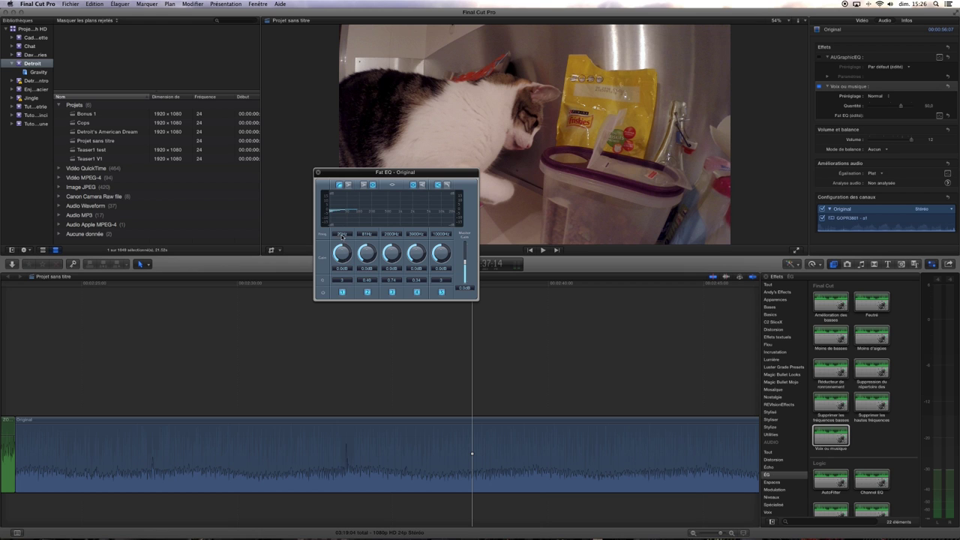
left_click_drag(342, 234, 344, 218)
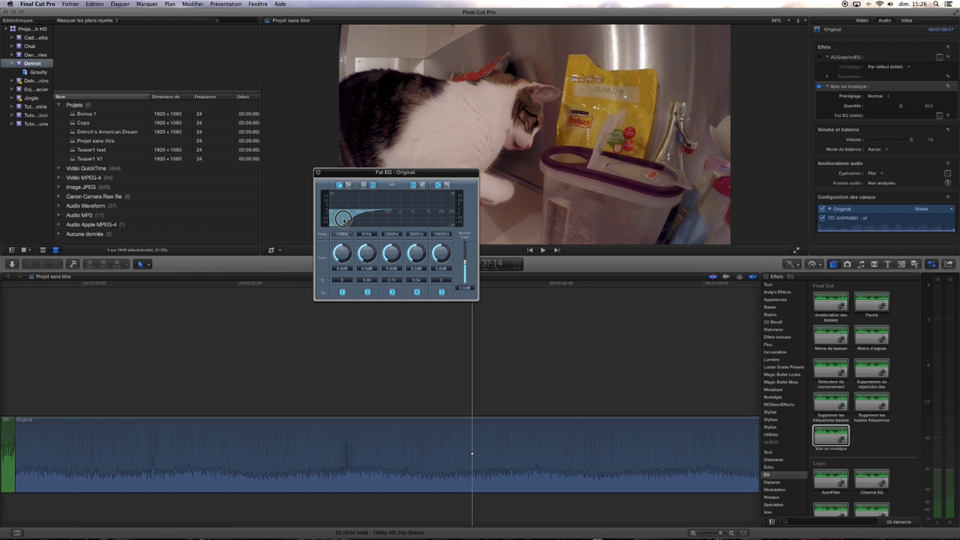
left_click(36, 357)
key("space")
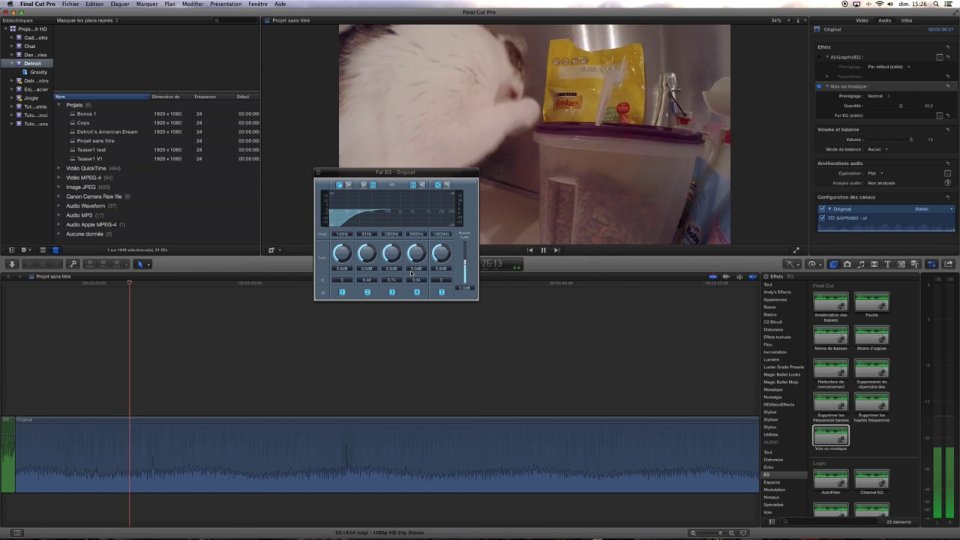
key("space")
Raise the low cut from 140Hz to about 260Hz, audition it, then switch off Voix ou musique
left_click(341, 233)
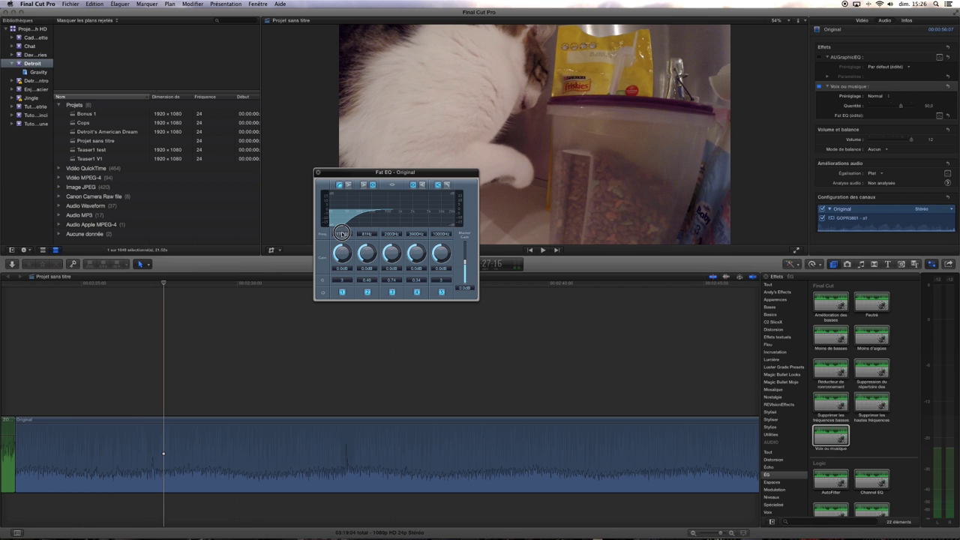
left_click_drag(342, 233, 342, 229)
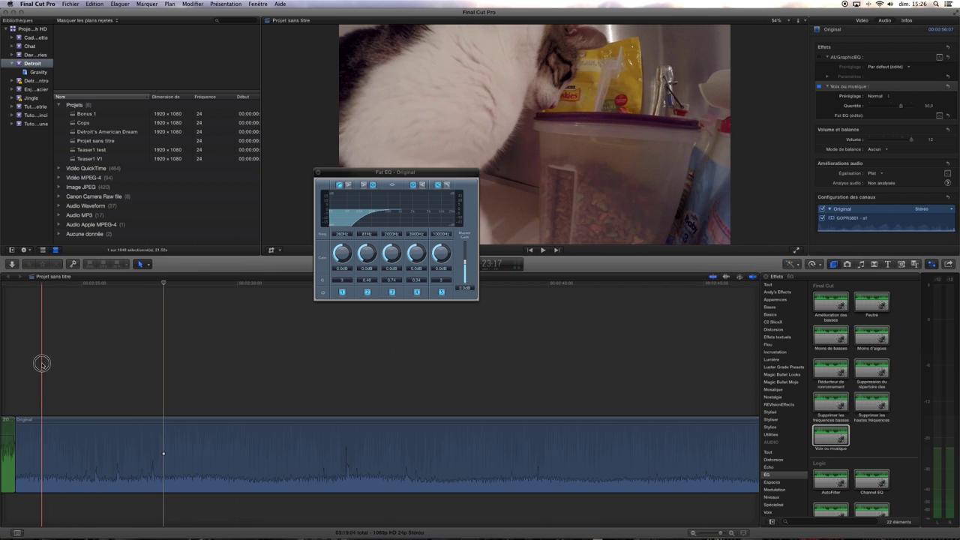
left_click(41, 364)
key("space")
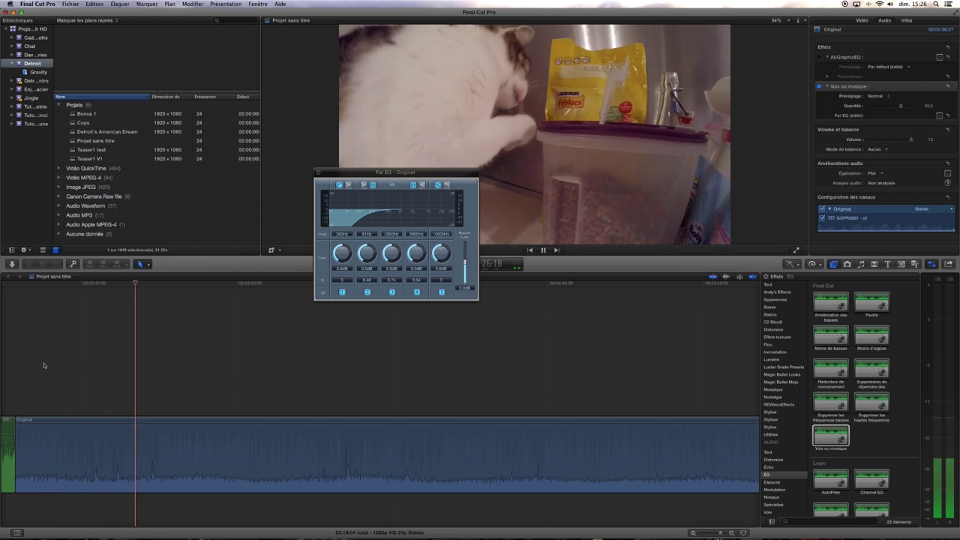
key("space")
left_click(47, 365)
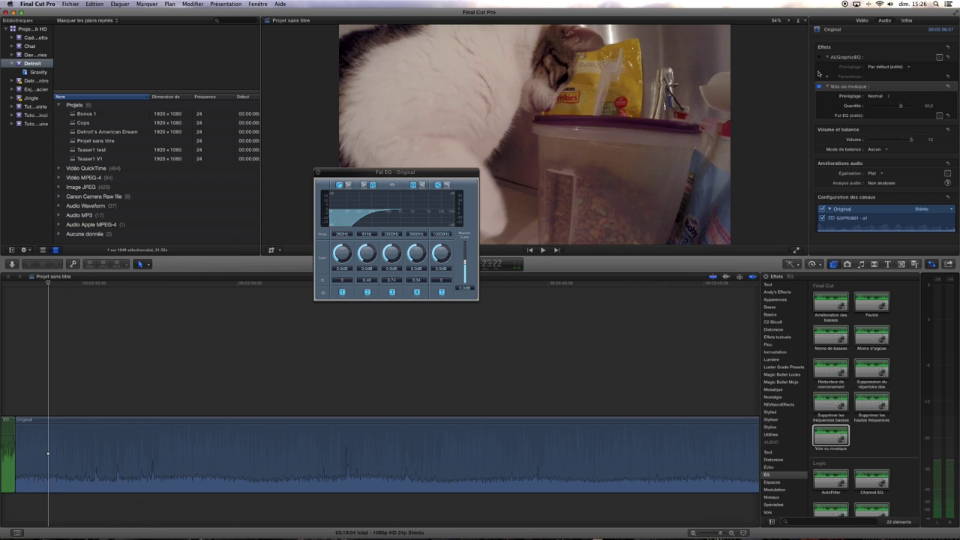
left_click(820, 86)
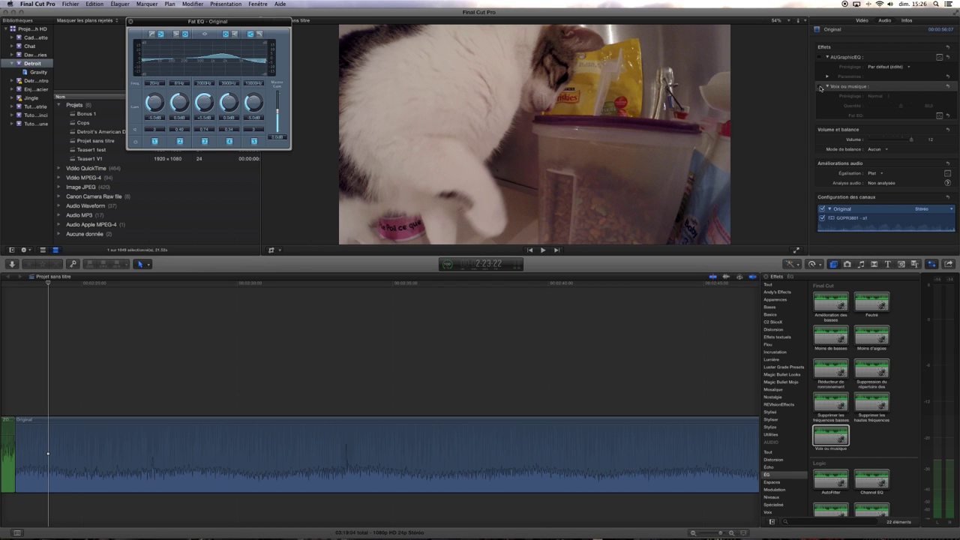
Play the clip without the effect, then delete Voix ou musique from the clip
key("space")
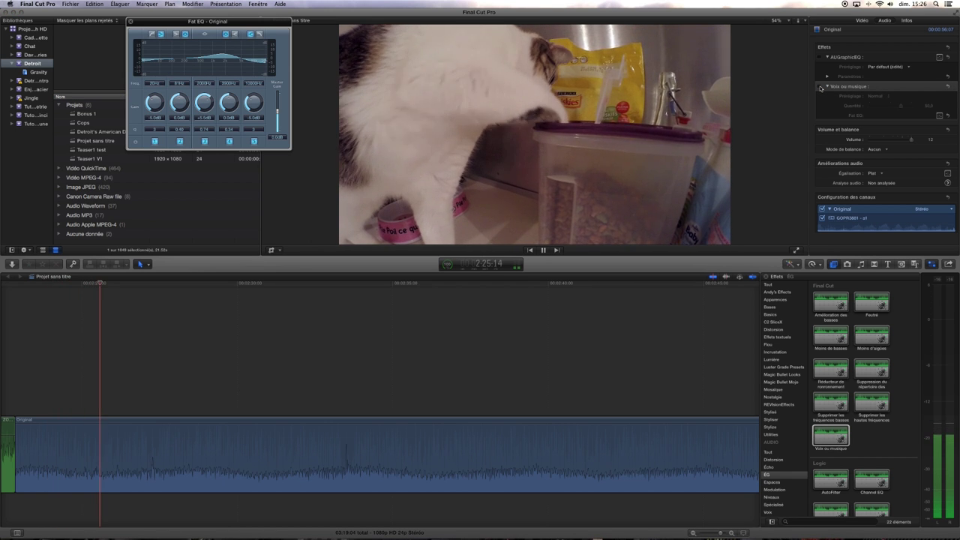
key("space")
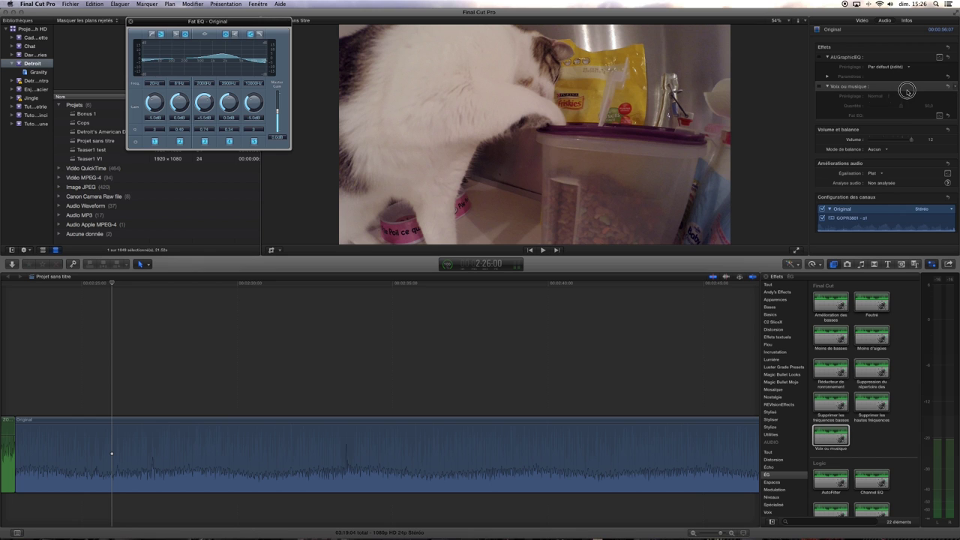
key("Delete")
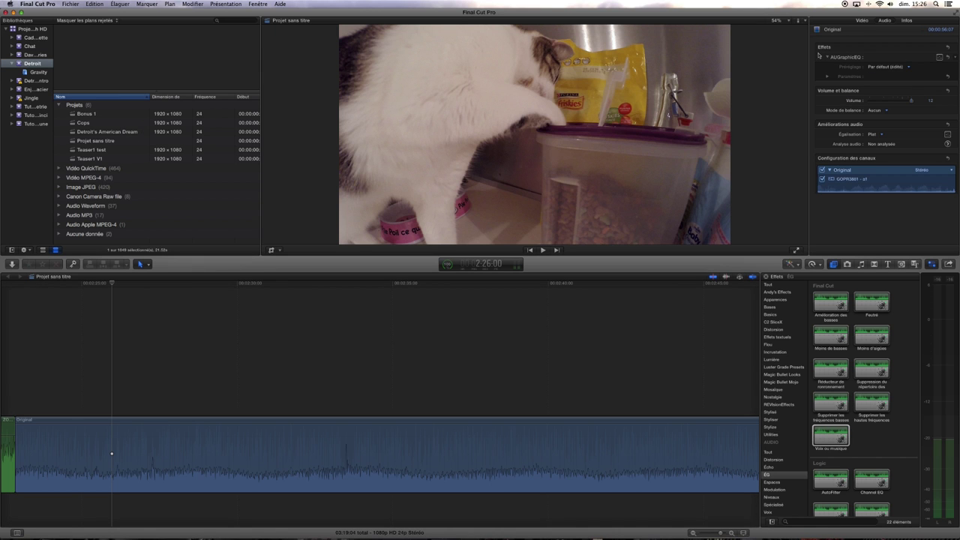
Enable AUGraphicEQ, show its graphic equalizer window, and play the clip with it
left_click(819, 57)
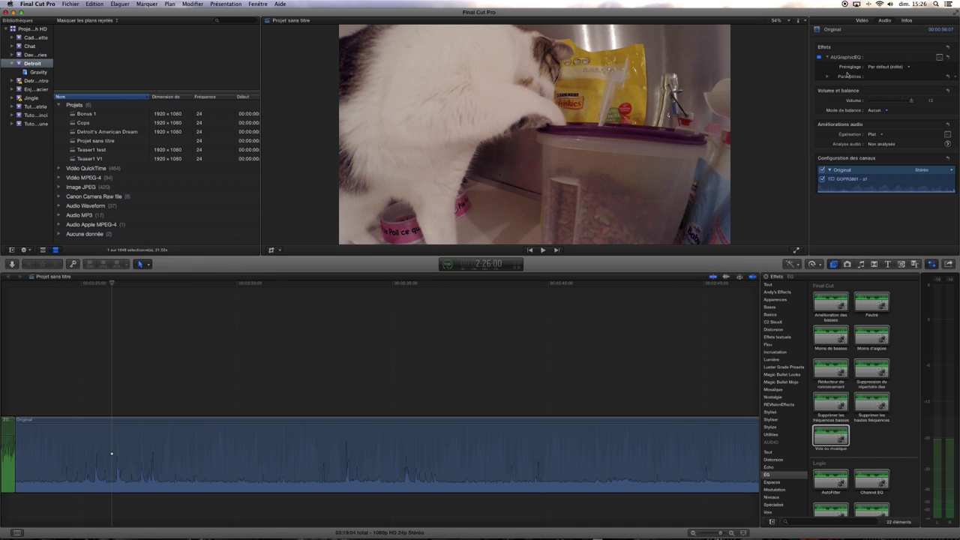
left_click(940, 58)
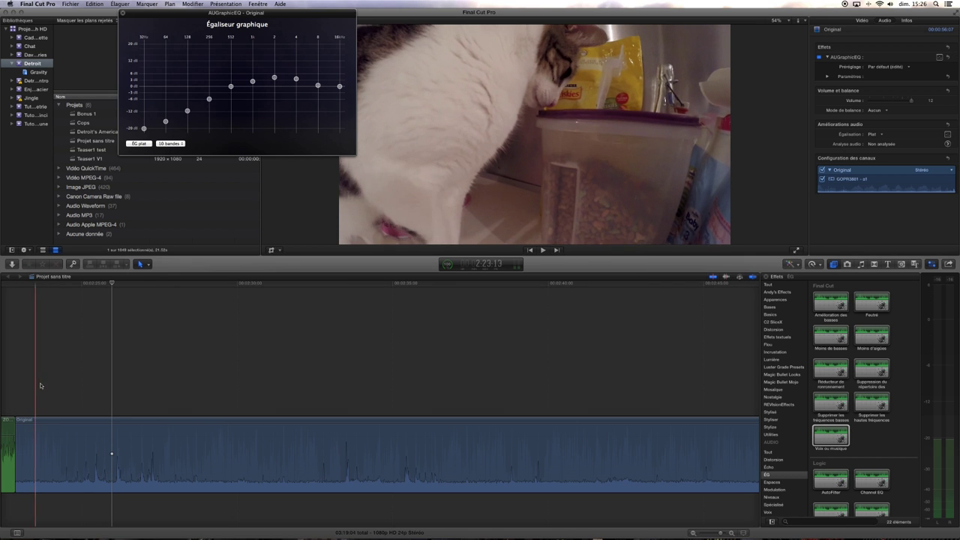
key("space")
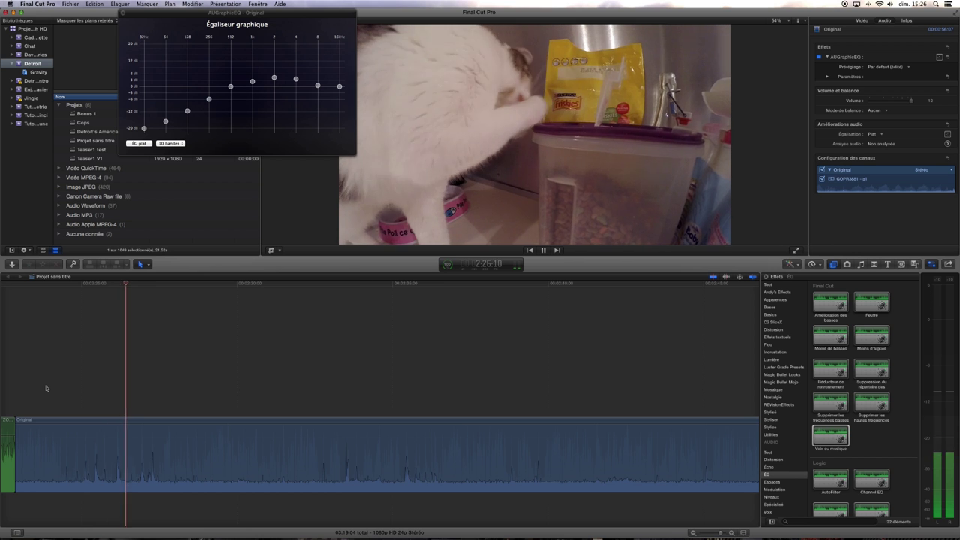
key("space")
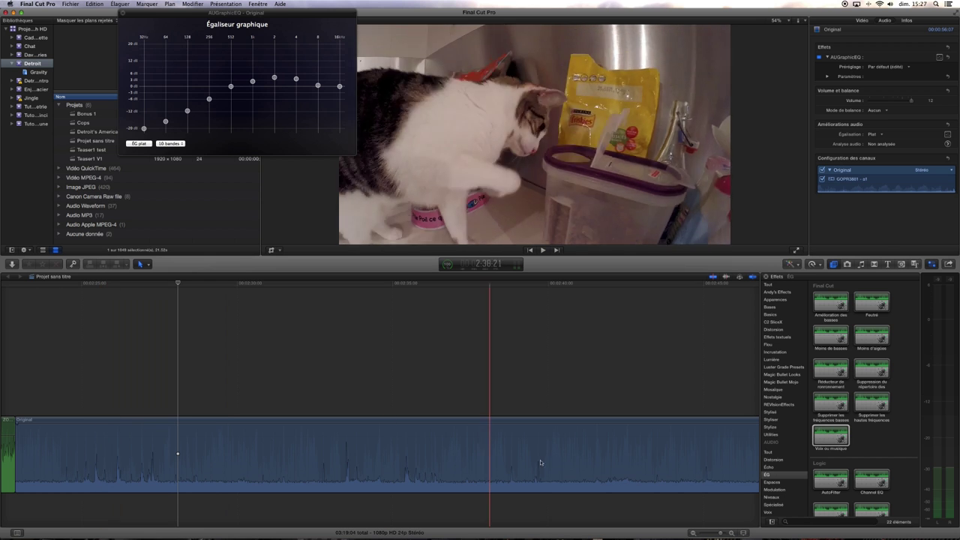
Apply Noise Gate from the Niveaux category to the clip and open its settings window
left_click(773, 496)
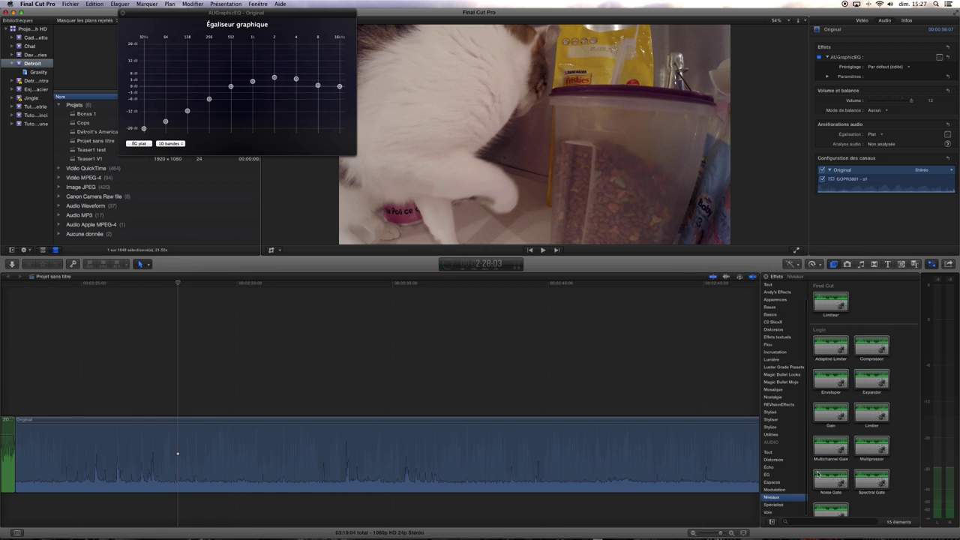
scroll(844, 448, "down", 3)
left_click_drag(830, 406, 428, 460)
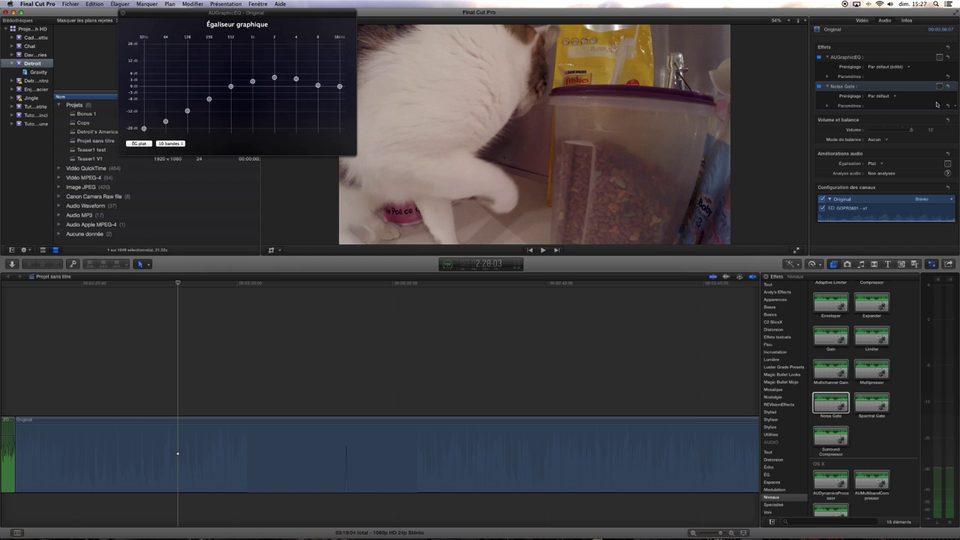
left_click(938, 87)
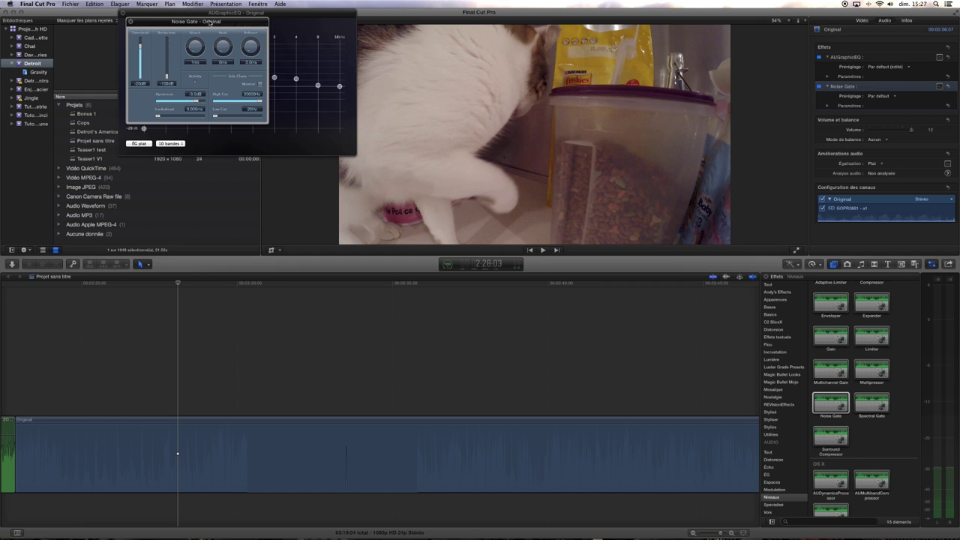
left_click_drag(211, 22, 238, 68)
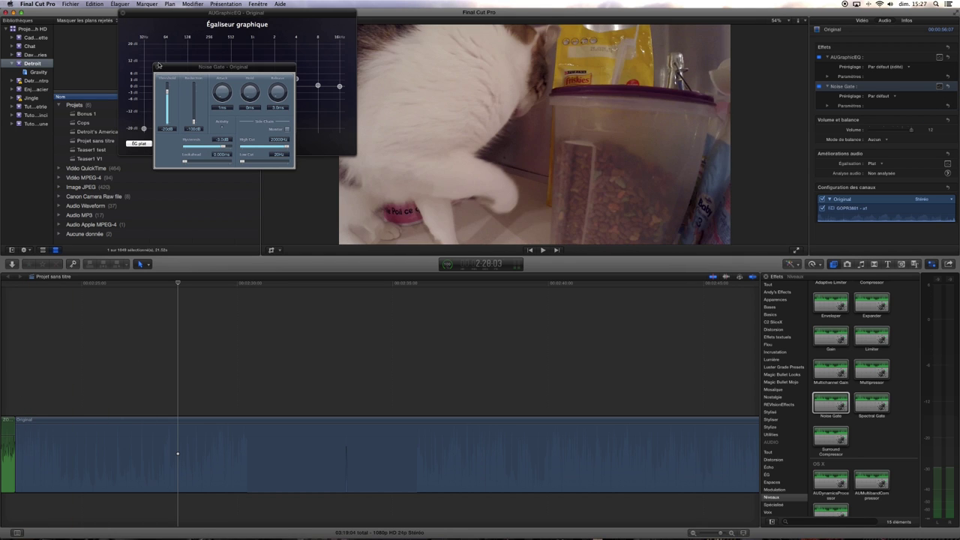
Lower the Noise Gate threshold from about -35 to -37 dB while playing the clip
left_click(167, 93)
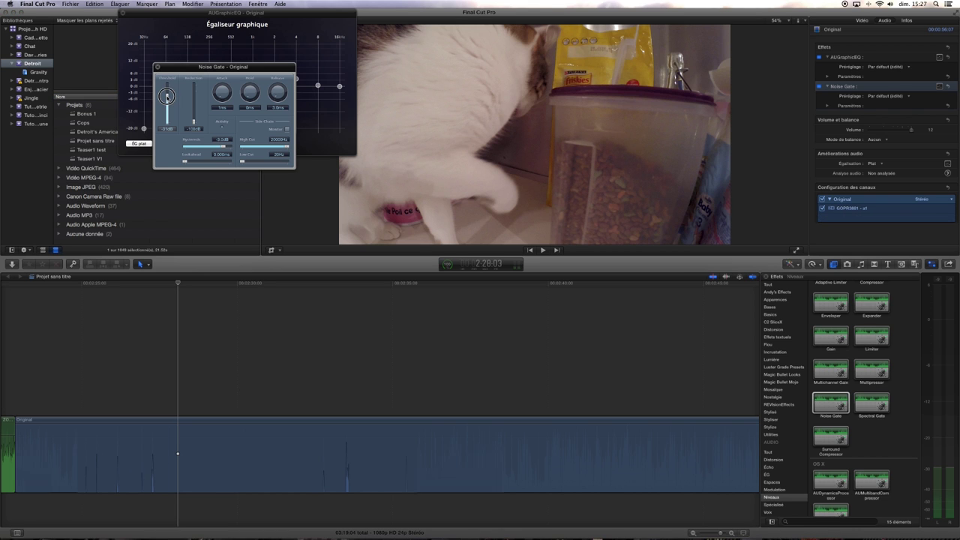
left_click_drag(167, 96, 167, 99)
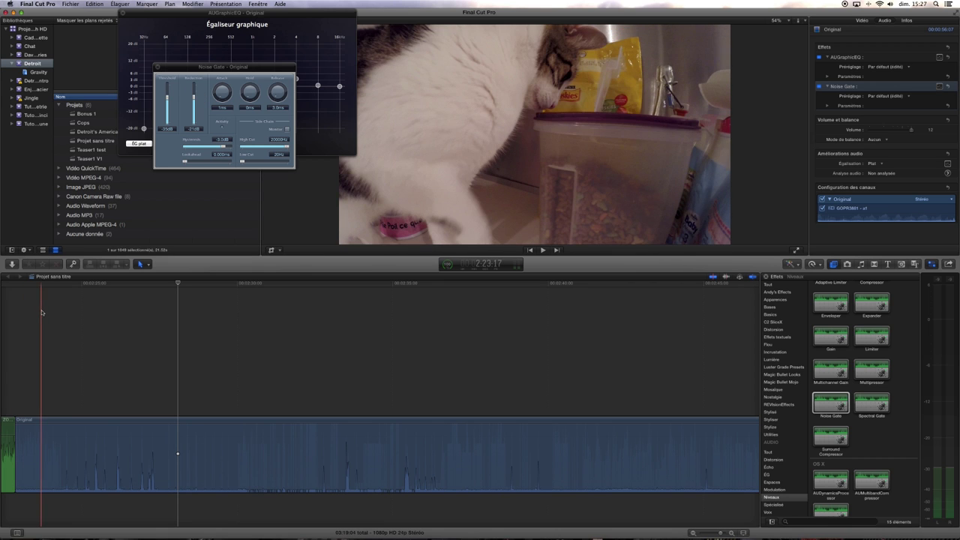
key("space")
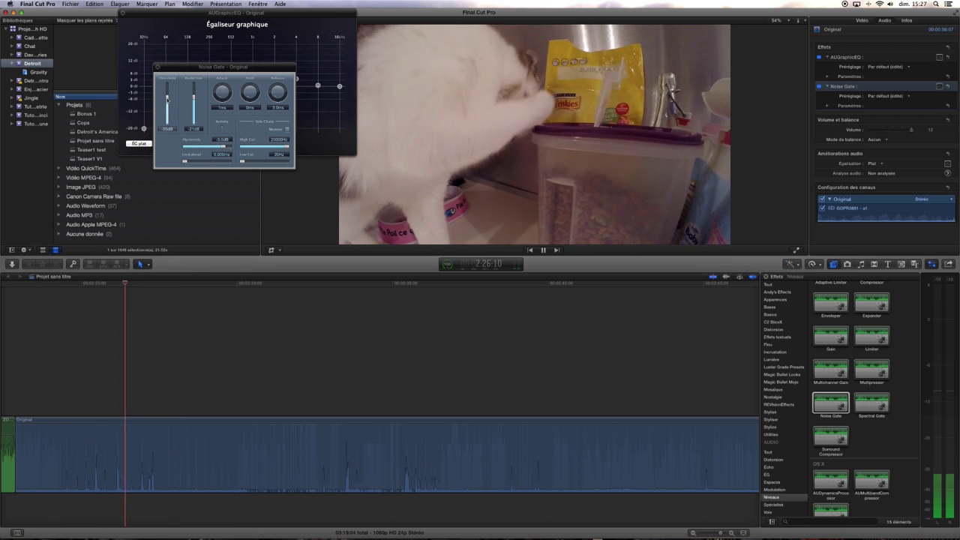
left_click_drag(167, 95, 193, 95)
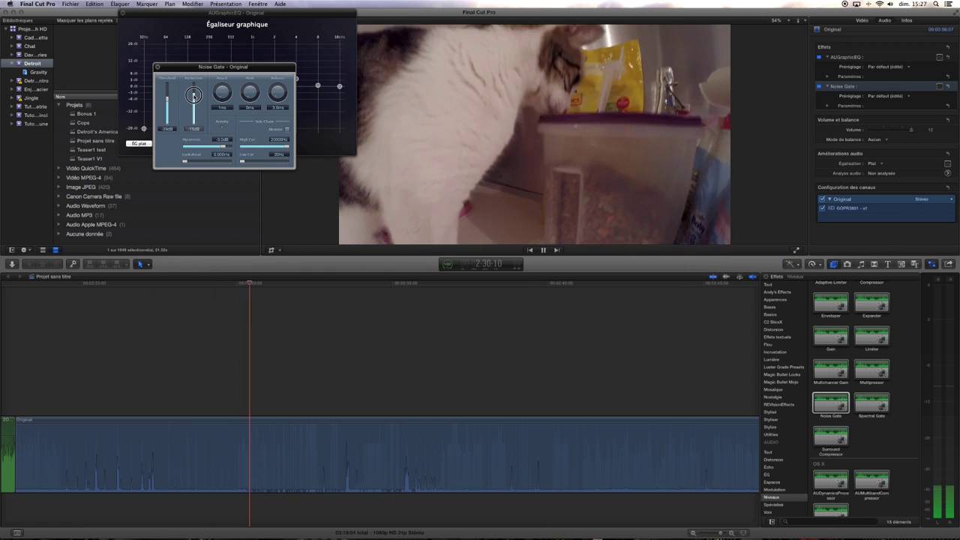
scroll(178, 347, "left", 5)
left_click(177, 346)
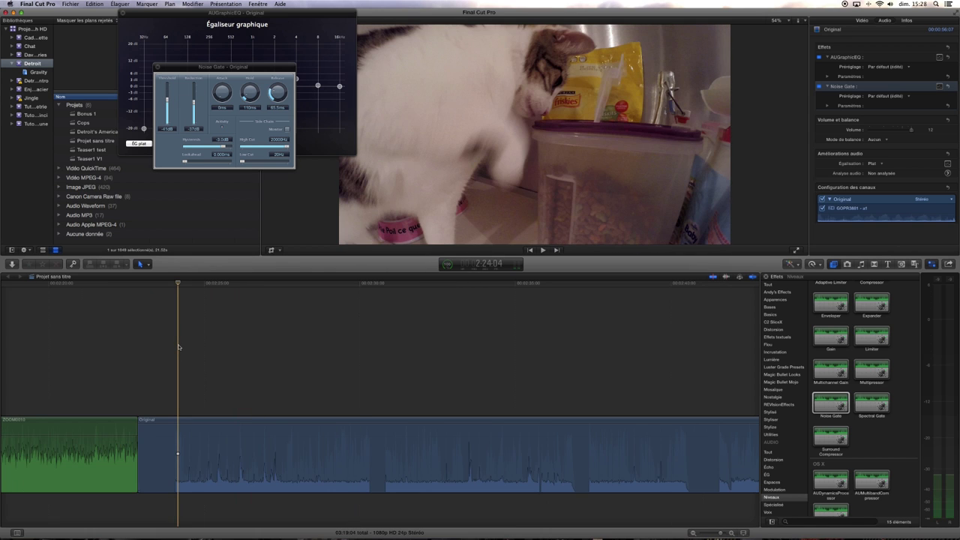